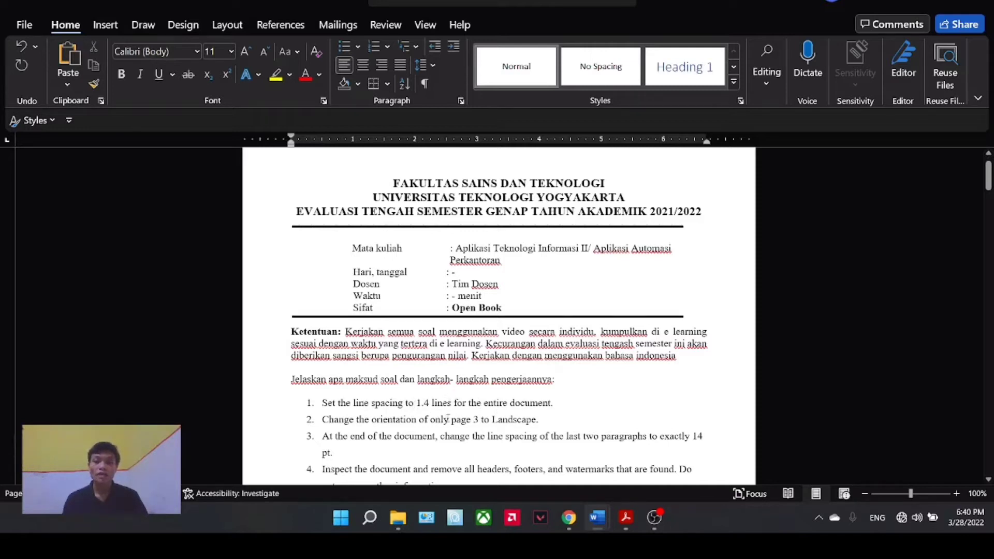
Step: Switch to the "tugas makan favorit" document and look over the text on its first page
{"action": "mouse_move", "coordinate": [595, 518]}
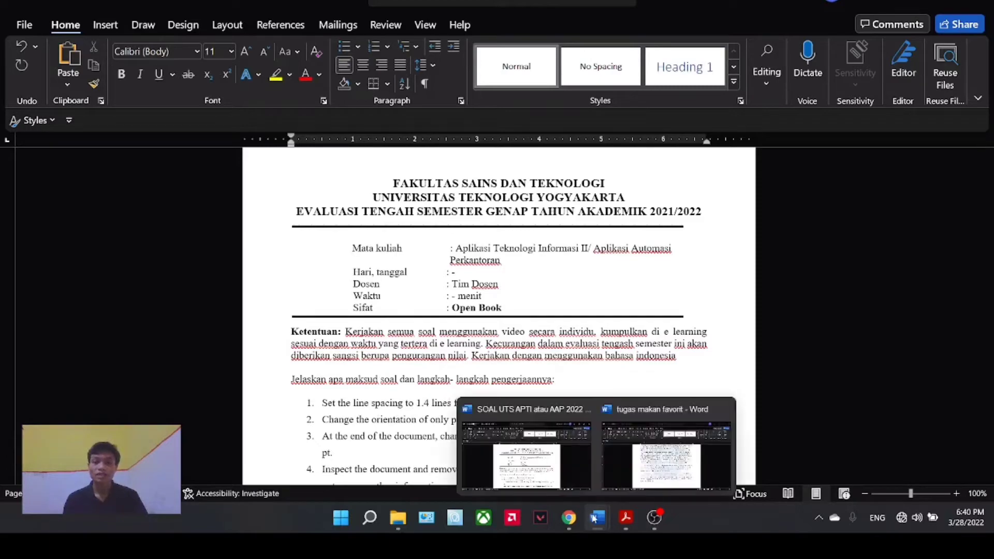
{"action": "left_click", "coordinate": [652, 452]}
{"action": "scroll", "coordinate": [499, 316], "scroll_direction": "up", "scroll_amount": 6}
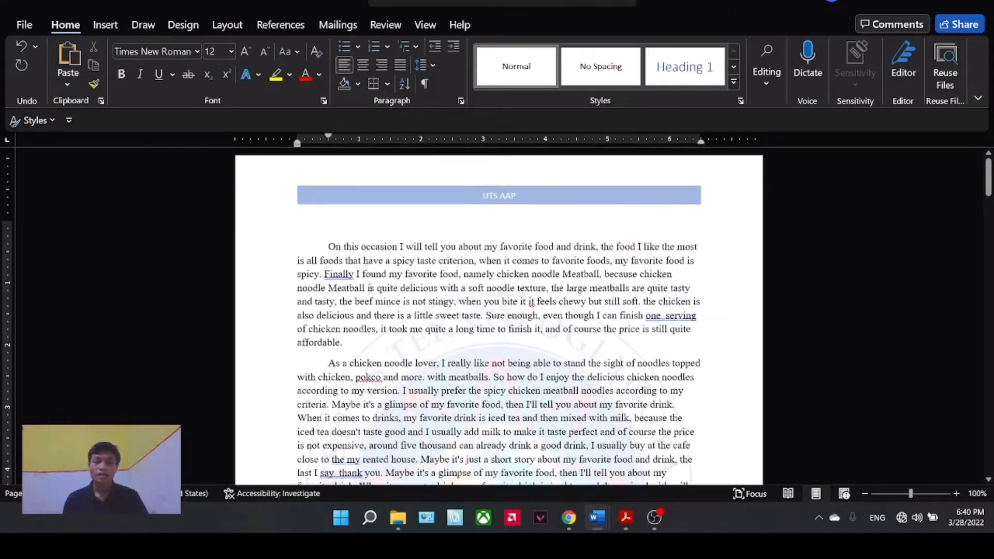
{"action": "scroll", "coordinate": [499, 316], "scroll_direction": "down", "scroll_amount": 10}
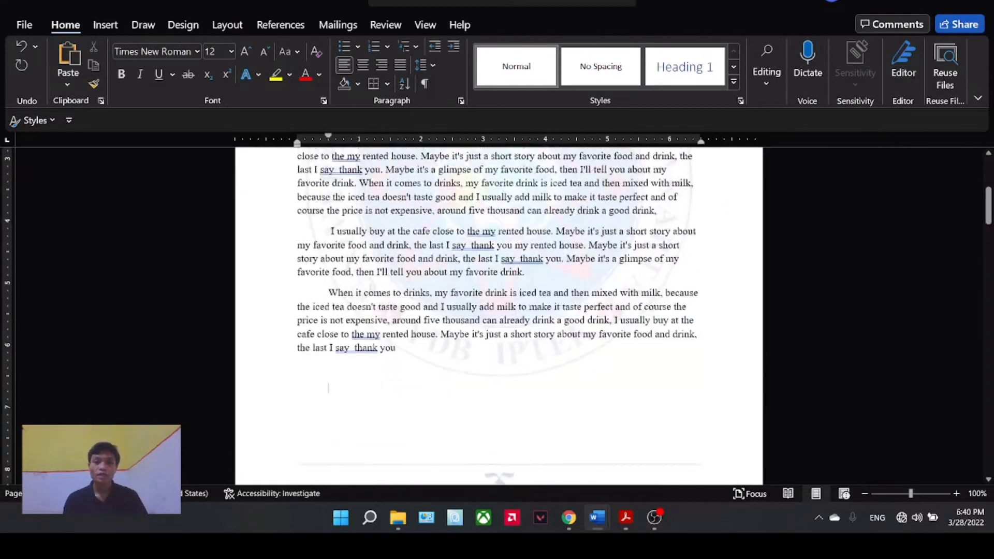
{"action": "scroll", "coordinate": [499, 316], "scroll_direction": "up", "scroll_amount": 8}
{"action": "scroll", "coordinate": [325, 250], "scroll_direction": "up", "scroll_amount": 2}
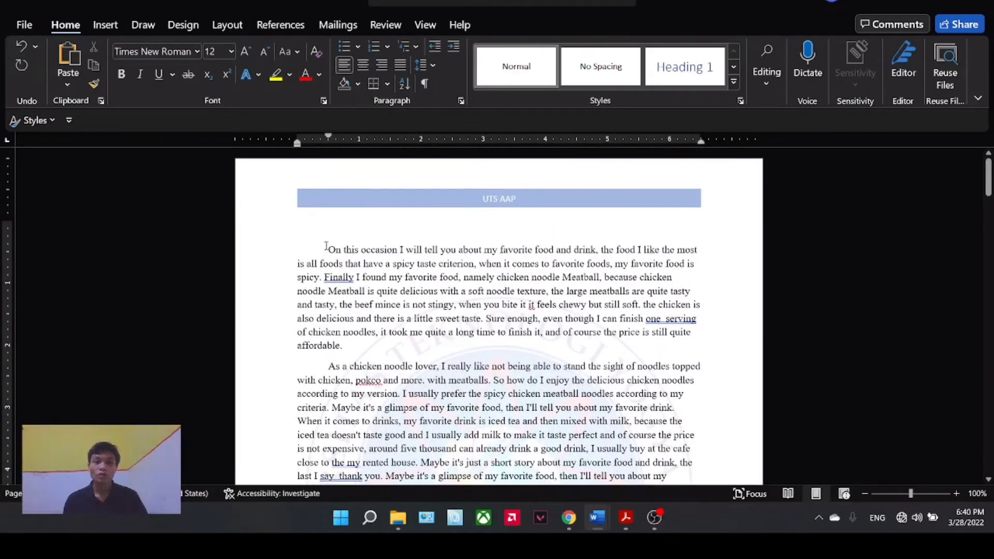
Step: Set the line spacing of all the body paragraphs to Multiple at 1.4
{"action": "left_click_drag", "start_coordinate": [326, 250], "coordinate": [421, 259]}
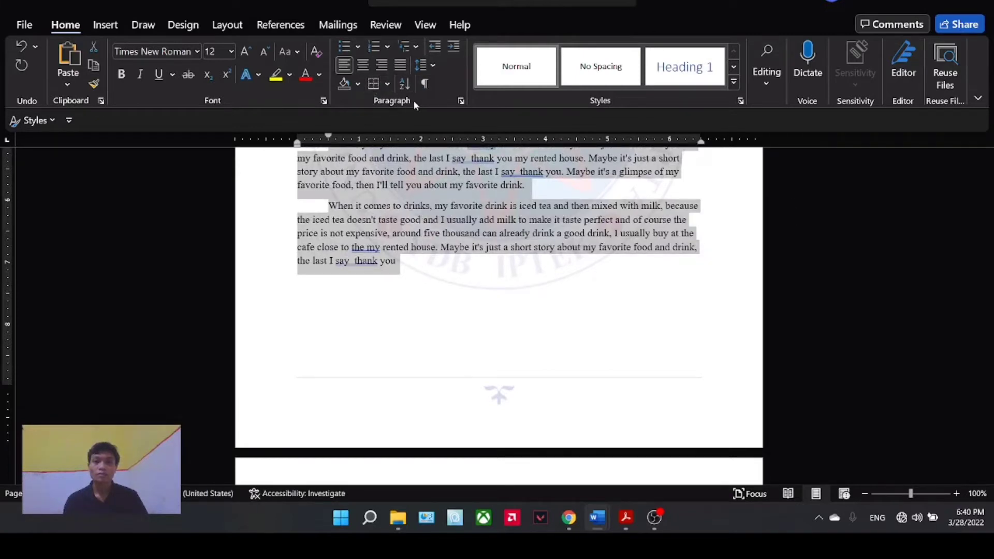
{"action": "left_click", "coordinate": [436, 63]}
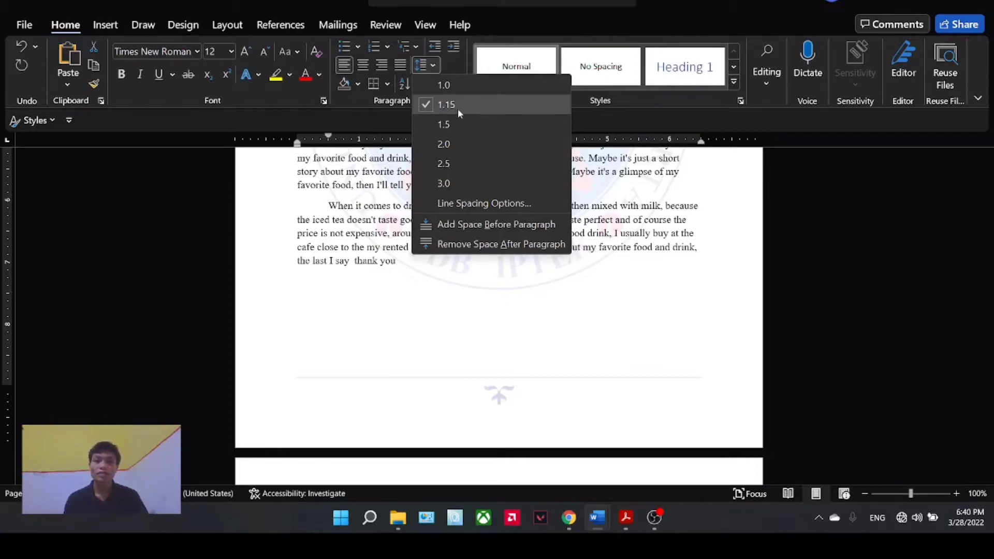
{"action": "left_click", "coordinate": [472, 207]}
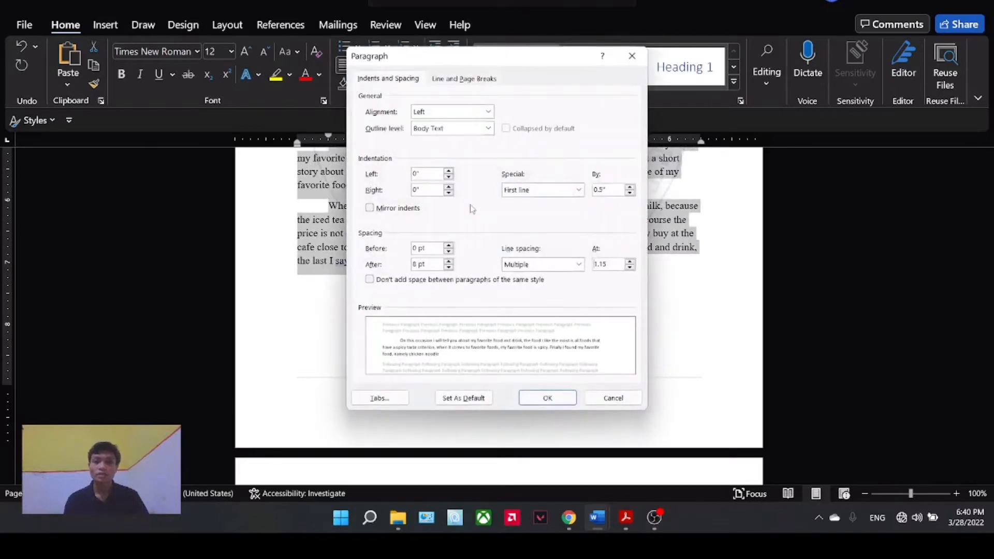
{"action": "double_click", "coordinate": [610, 266]}
{"action": "type", "text": "1"}
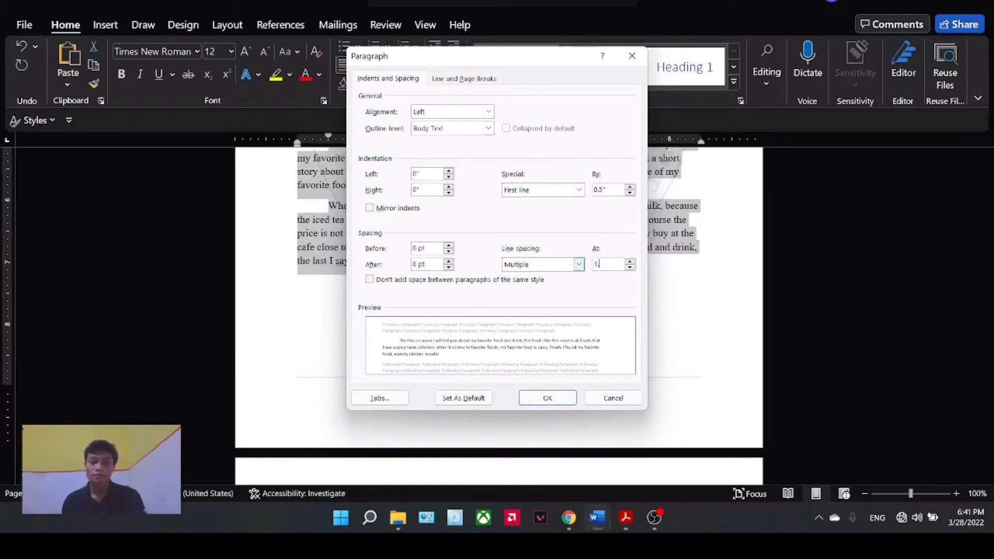
{"action": "type", "text": ".4"}
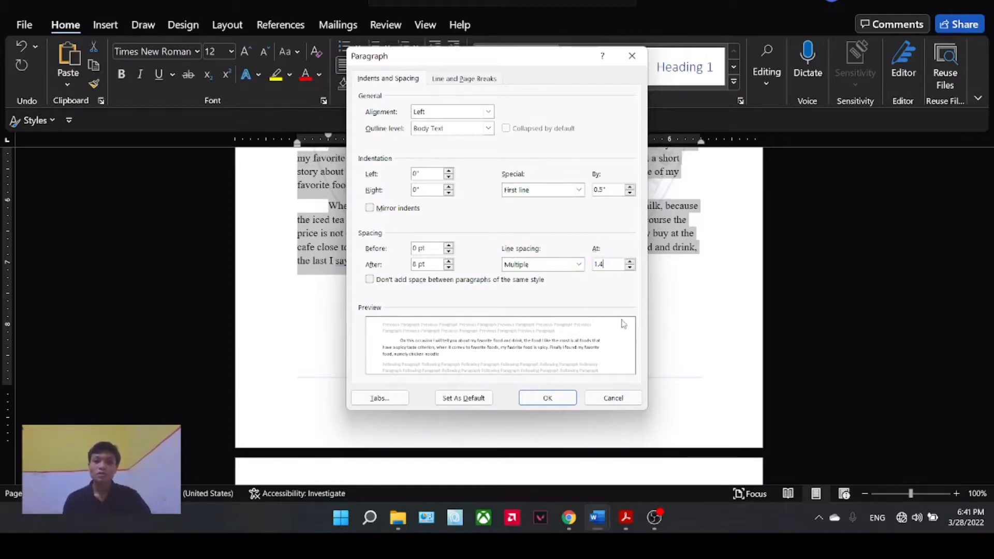
{"action": "left_click", "coordinate": [549, 397]}
{"action": "left_click", "coordinate": [537, 348]}
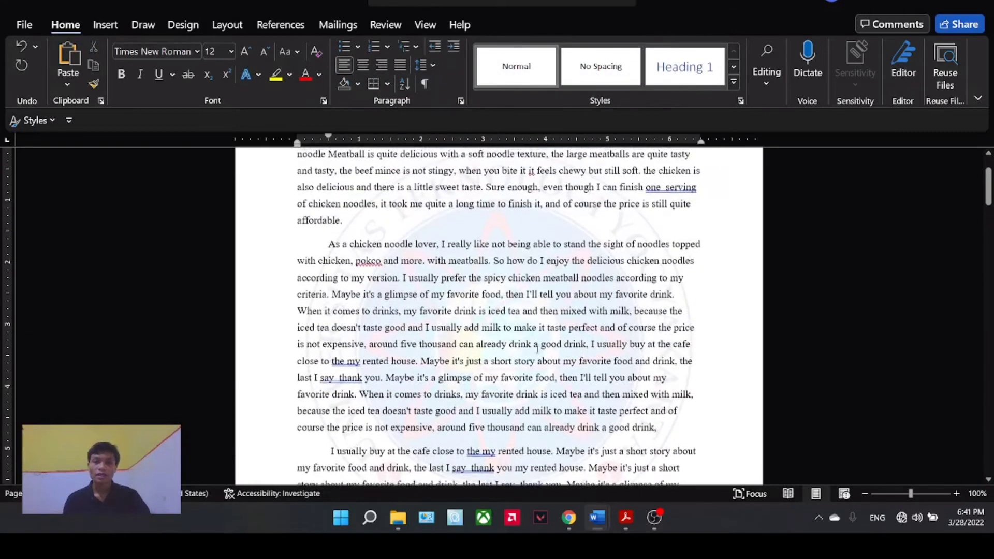
{"action": "scroll", "coordinate": [537, 348], "scroll_direction": "up", "scroll_amount": 3}
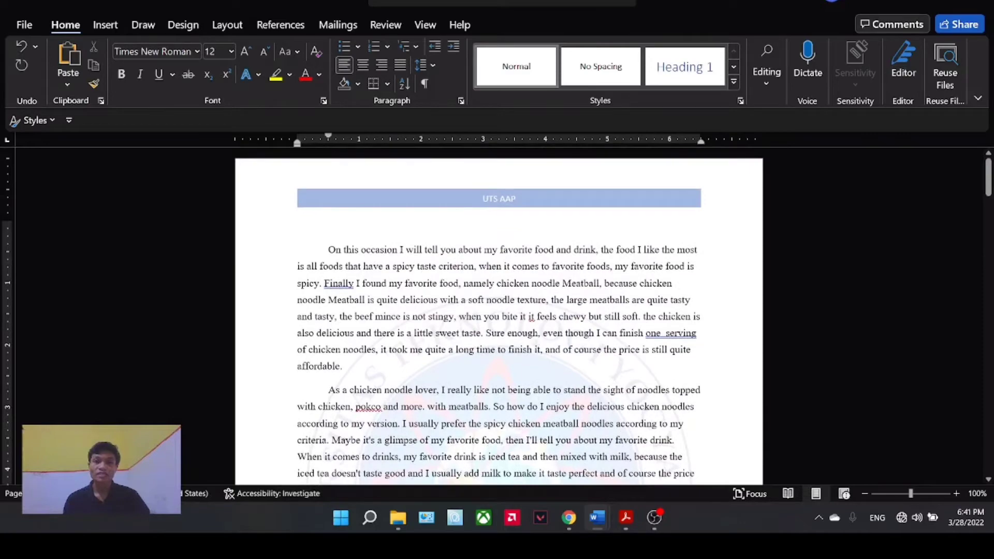
{"action": "scroll", "coordinate": [352, 266], "scroll_direction": "down", "scroll_amount": 9}
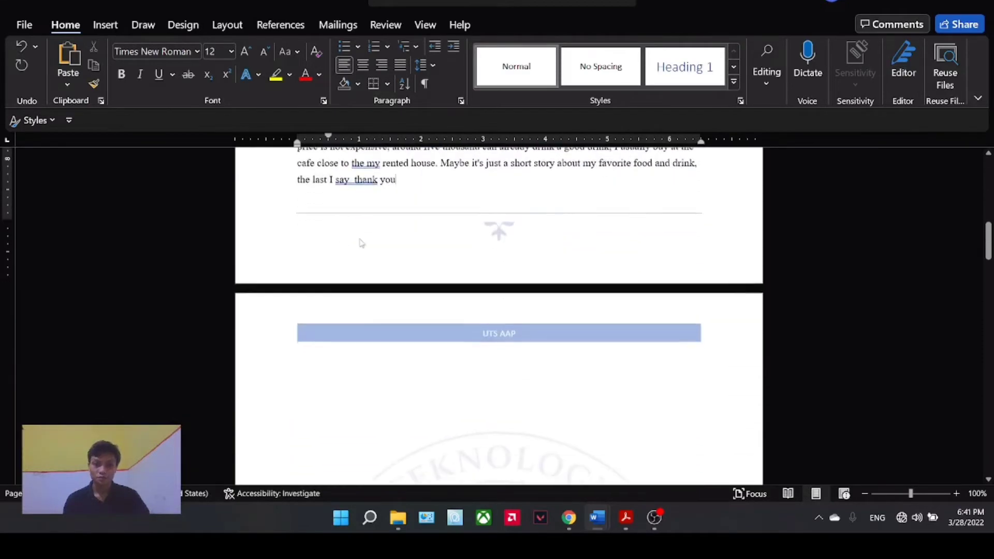
{"action": "scroll", "coordinate": [406, 244], "scroll_direction": "up", "scroll_amount": 5}
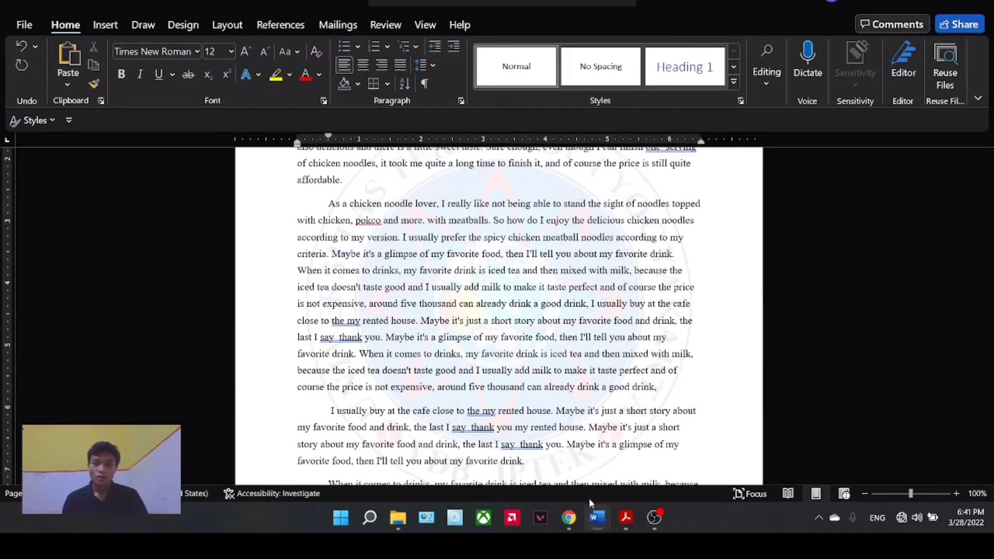
Step: Switch to the "SOAL UTS APTI atau AAP 2022" document and read the page orientation task
{"action": "mouse_move", "coordinate": [593, 524]}
{"action": "left_click", "coordinate": [526, 455]}
{"action": "scroll", "coordinate": [390, 363], "scroll_direction": "down", "scroll_amount": 1}
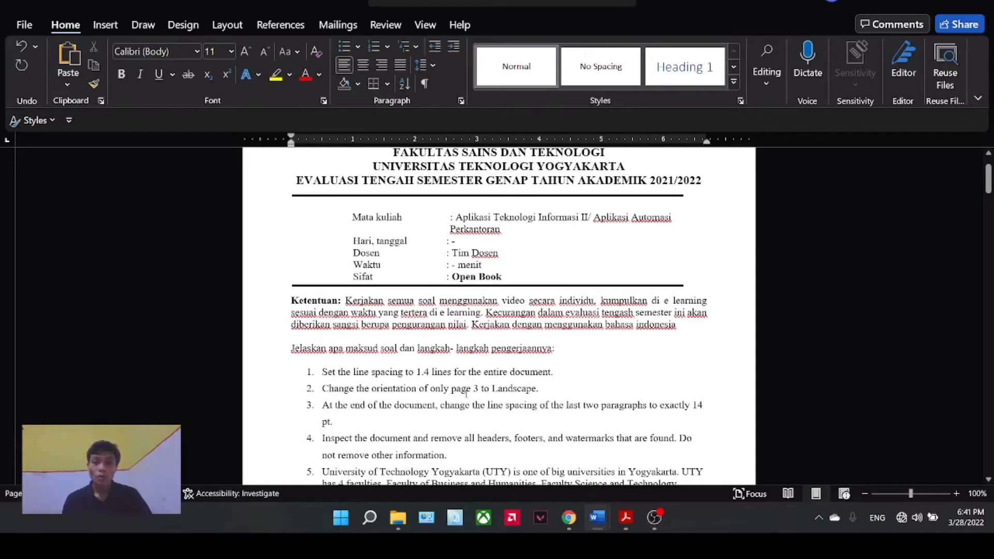
{"action": "scroll", "coordinate": [466, 393], "scroll_direction": "down", "scroll_amount": 1}
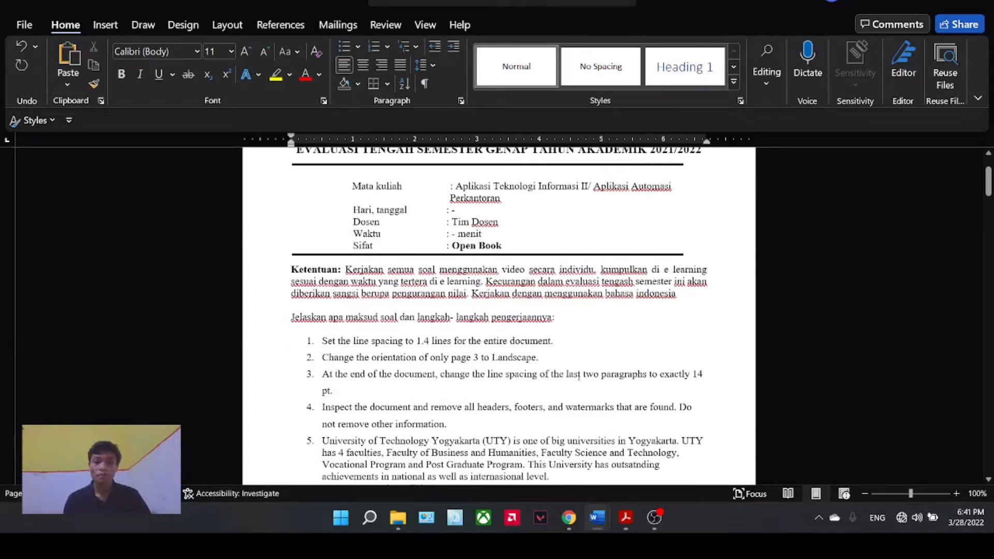
Step: Return to the "tugas makan favorit" document and look through its pages to find where the body text ends
{"action": "mouse_move", "coordinate": [597, 518]}
{"action": "left_click", "coordinate": [665, 454]}
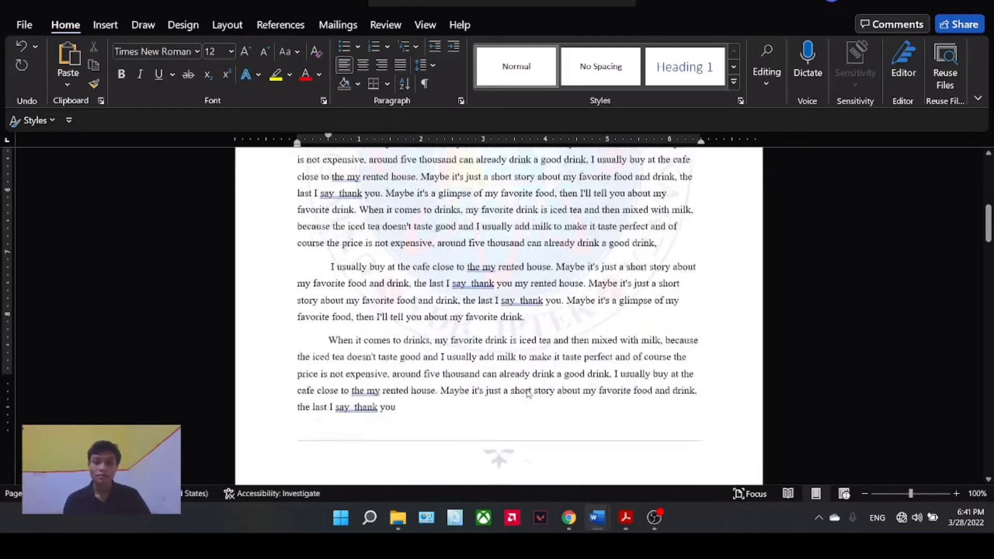
{"action": "scroll", "coordinate": [528, 393], "scroll_direction": "down", "scroll_amount": 15}
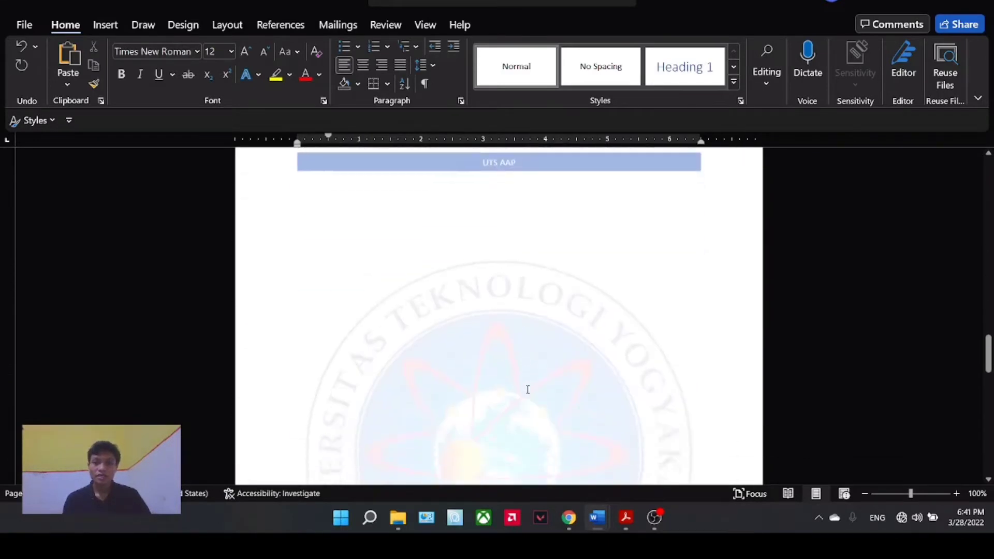
{"action": "scroll", "coordinate": [528, 389], "scroll_direction": "down", "scroll_amount": 20}
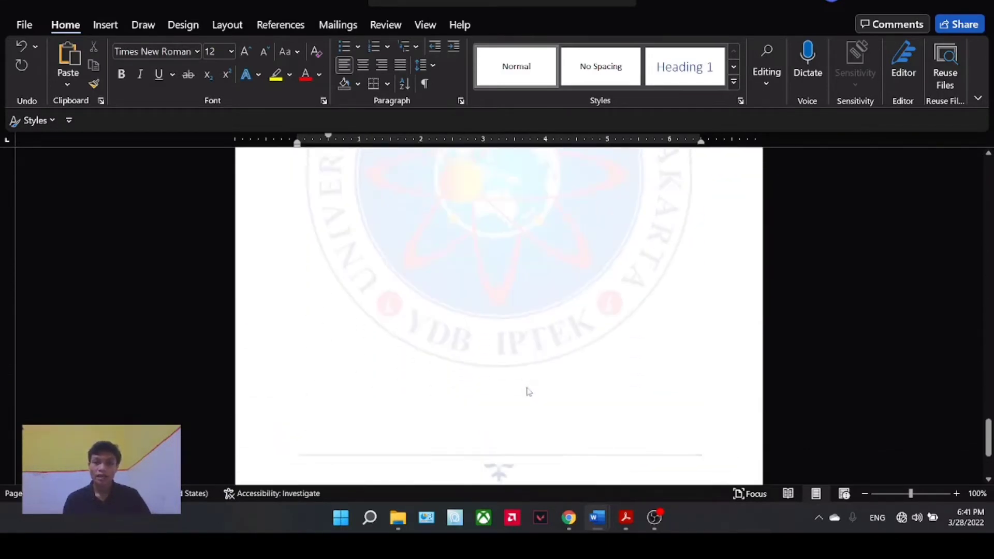
{"action": "scroll", "coordinate": [528, 392], "scroll_direction": "up", "scroll_amount": 20}
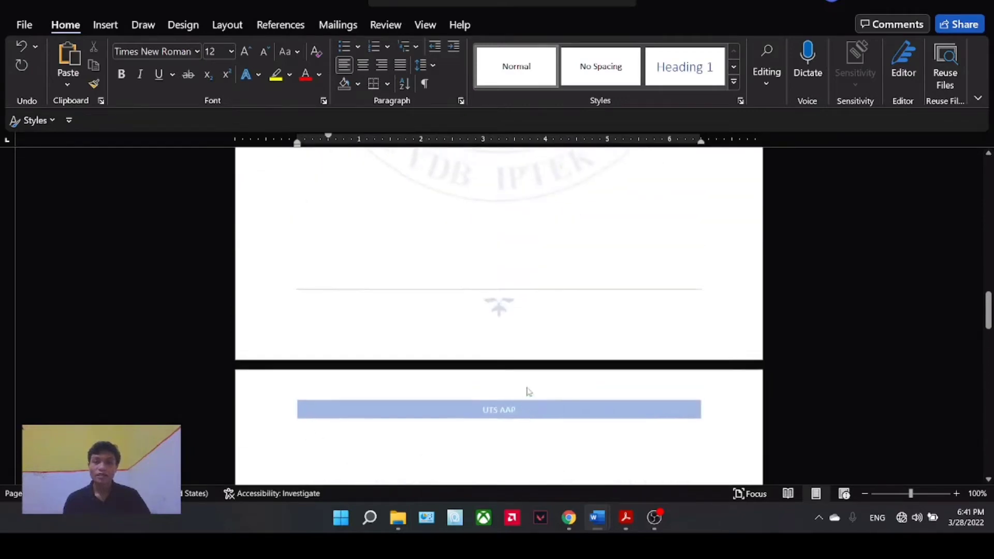
{"action": "scroll", "coordinate": [528, 392], "scroll_direction": "up", "scroll_amount": 20}
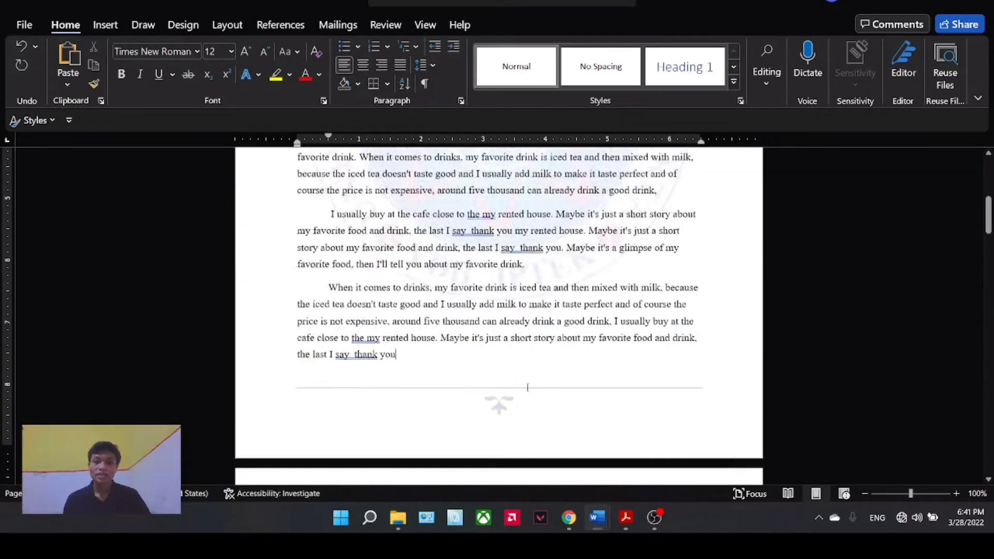
{"action": "scroll", "coordinate": [528, 388], "scroll_direction": "down", "scroll_amount": 3}
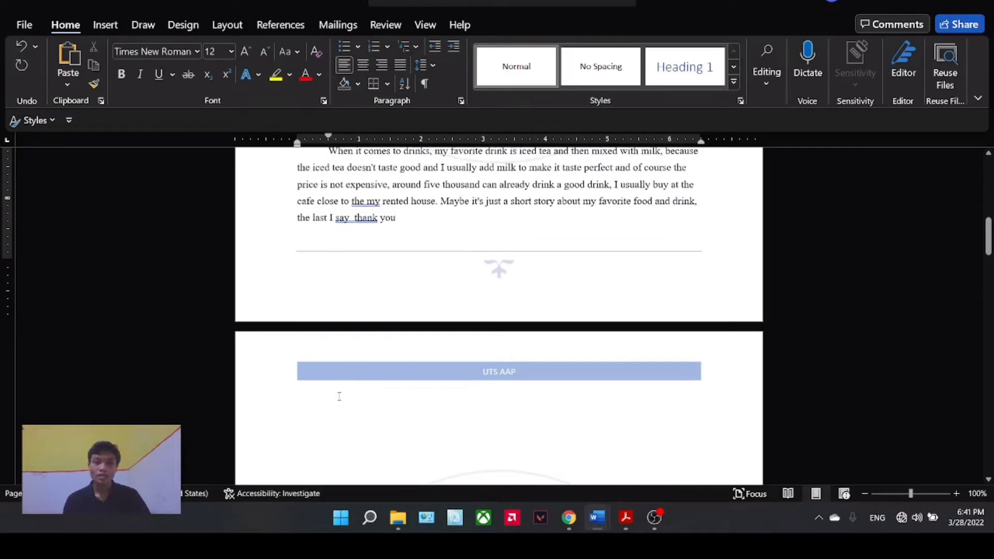
Step: Insert a Next Page section break after the last paragraph, which ends with "thank you"
{"action": "left_click", "coordinate": [340, 397]}
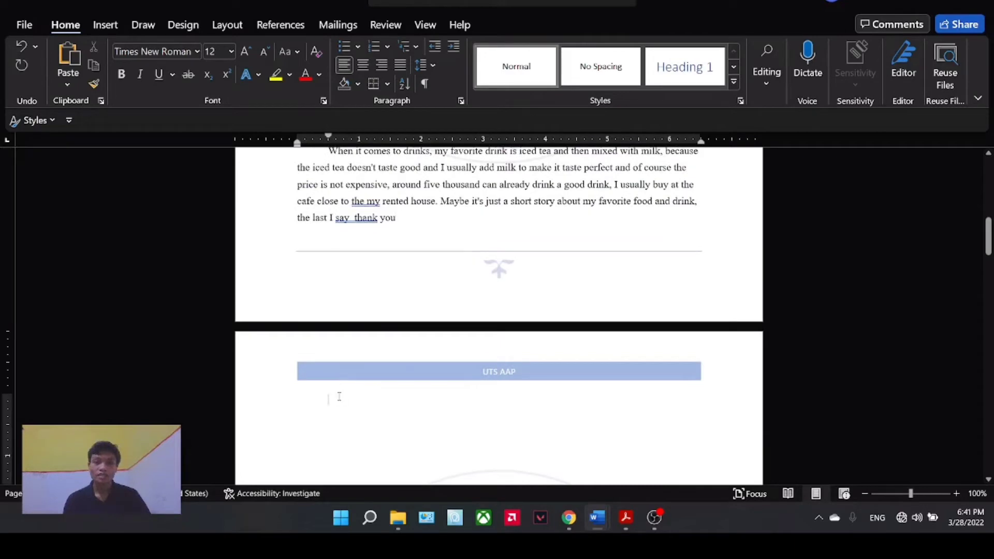
{"action": "left_click", "coordinate": [346, 276]}
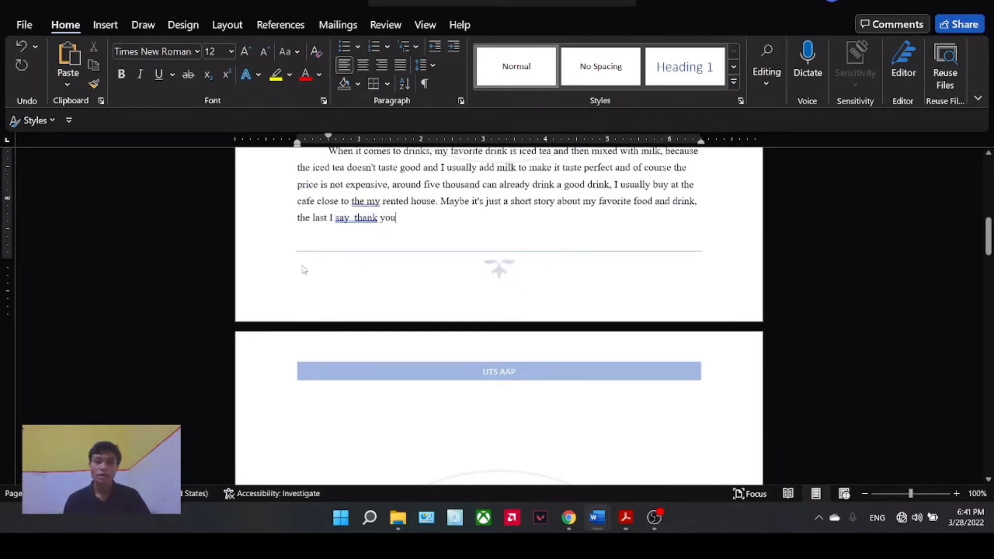
{"action": "left_click_drag", "start_coordinate": [306, 269], "coordinate": [400, 228]}
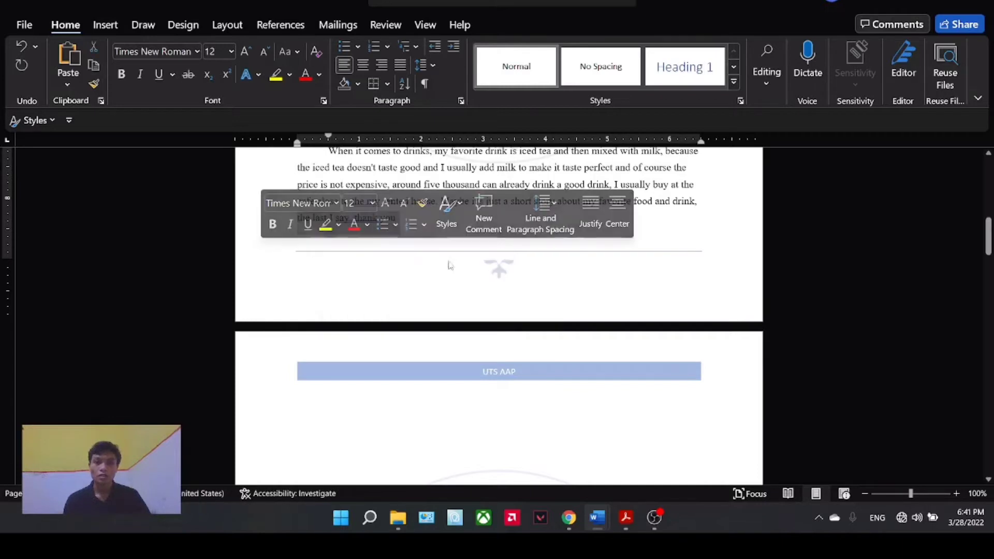
{"action": "left_click", "coordinate": [469, 238]}
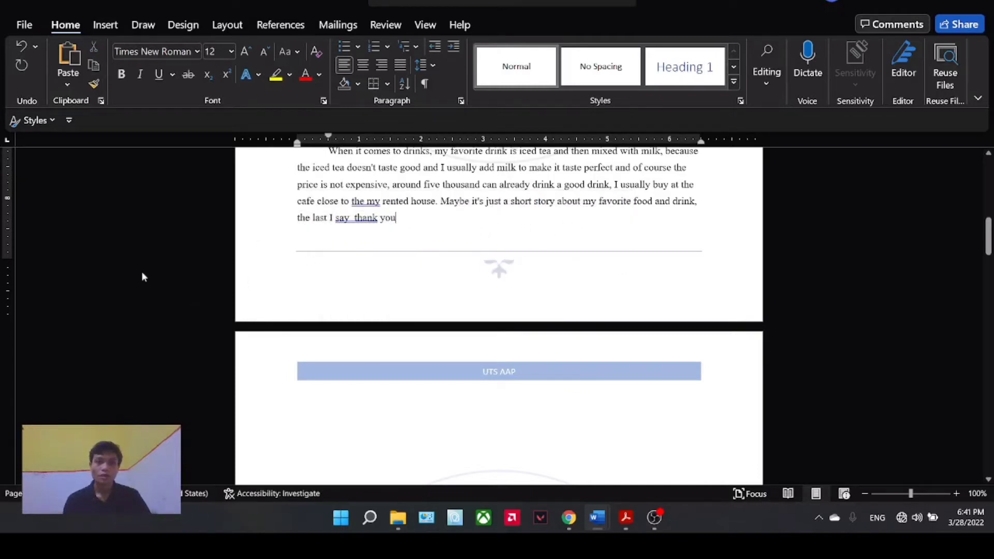
{"action": "left_click", "coordinate": [231, 25]}
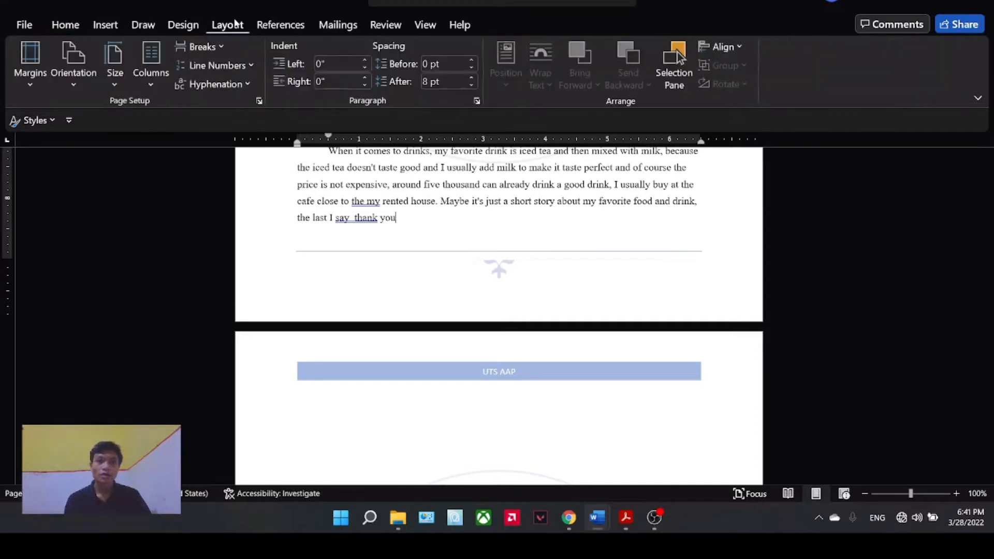
{"action": "left_click", "coordinate": [216, 47]}
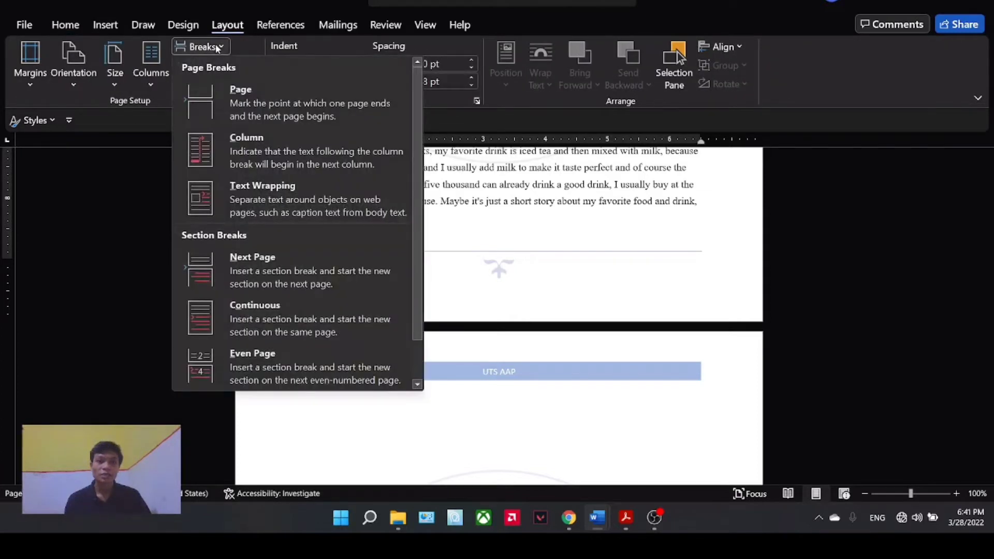
{"action": "left_click", "coordinate": [263, 275]}
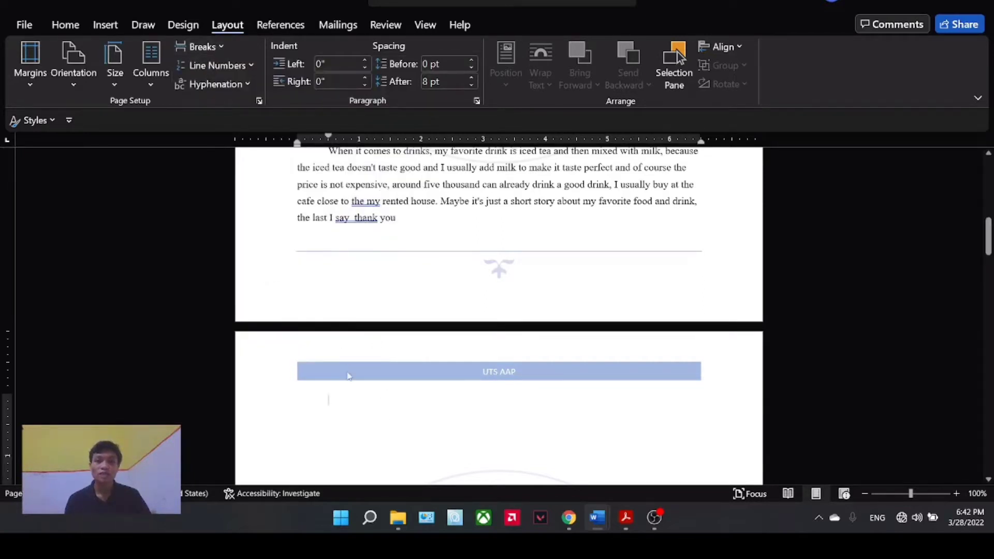
Step: Change the page orientation of the new section after the body text to Landscape
{"action": "scroll", "coordinate": [380, 395], "scroll_direction": "down", "scroll_amount": 3}
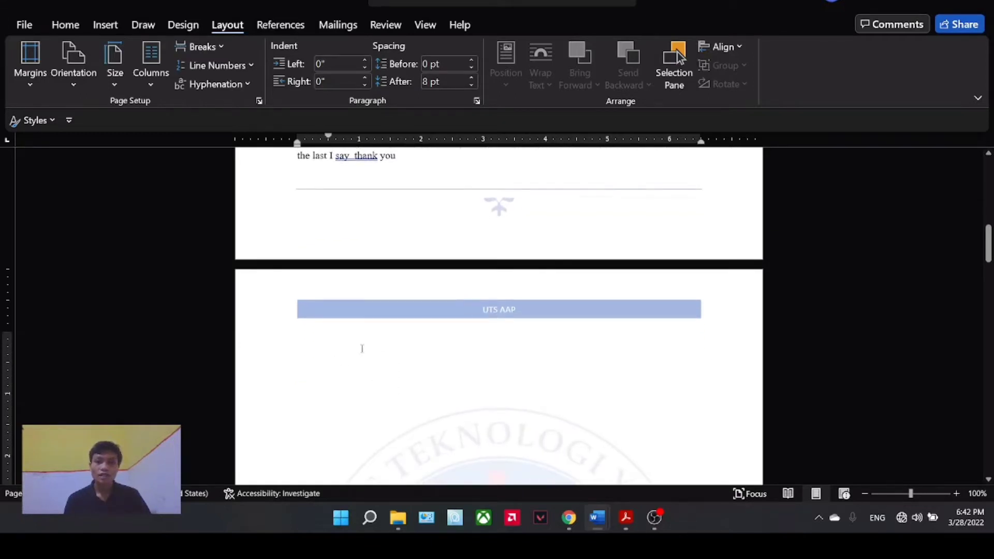
{"action": "left_click", "coordinate": [75, 86]}
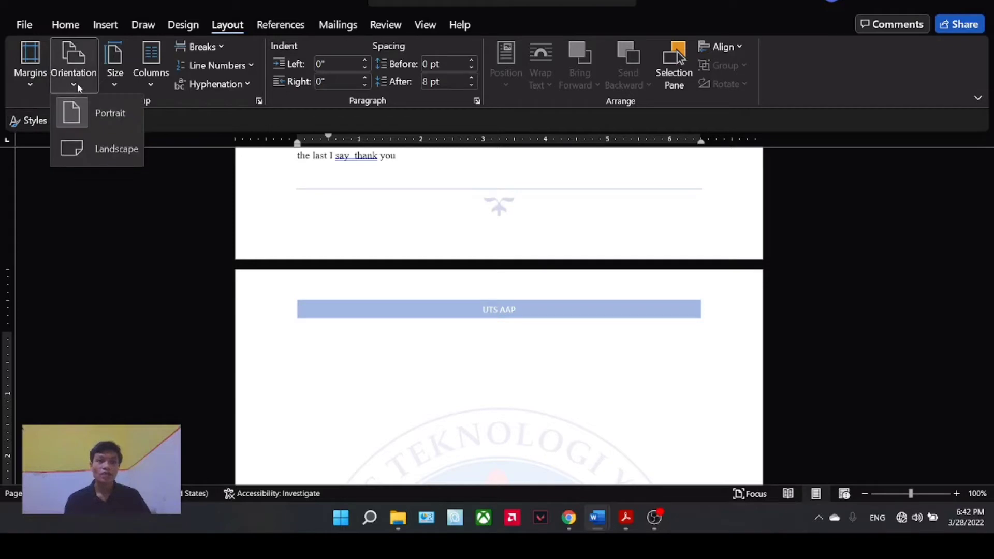
{"action": "left_click", "coordinate": [95, 150]}
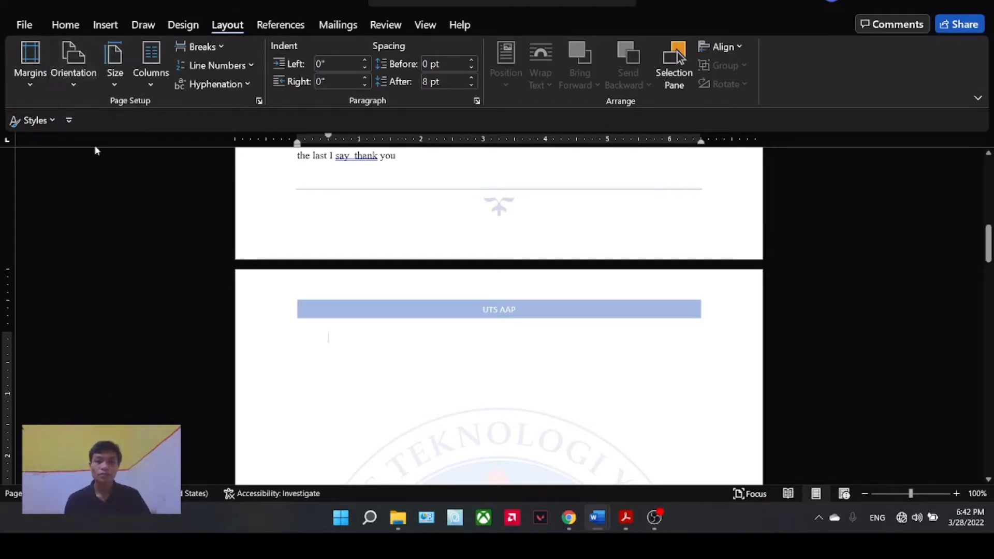
Step: Examine the orientation of the text page and of the pages after the section break
{"action": "scroll", "coordinate": [506, 363], "scroll_direction": "down", "scroll_amount": 2}
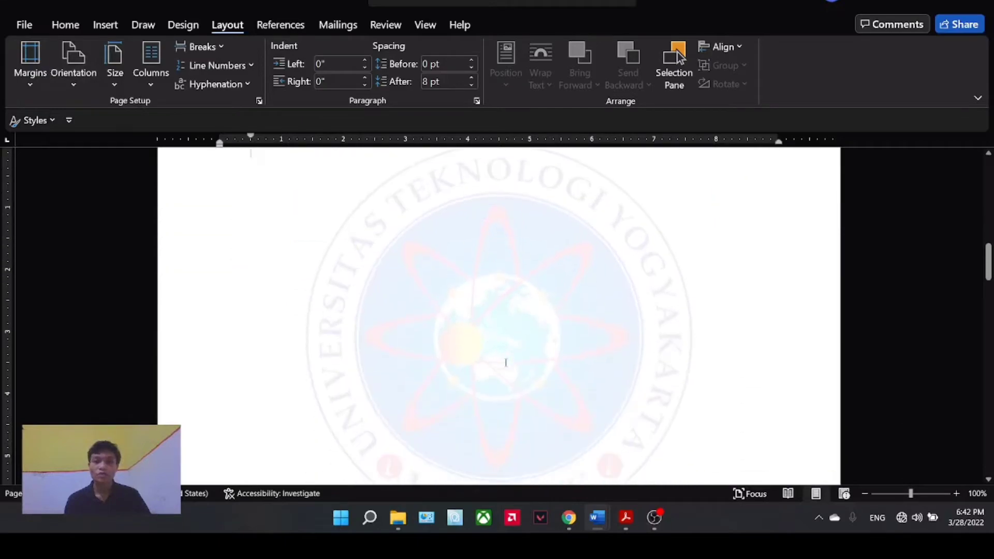
{"action": "scroll", "coordinate": [506, 363], "scroll_direction": "up", "scroll_amount": 5}
{"action": "scroll", "coordinate": [506, 366], "scroll_direction": "up", "scroll_amount": 6}
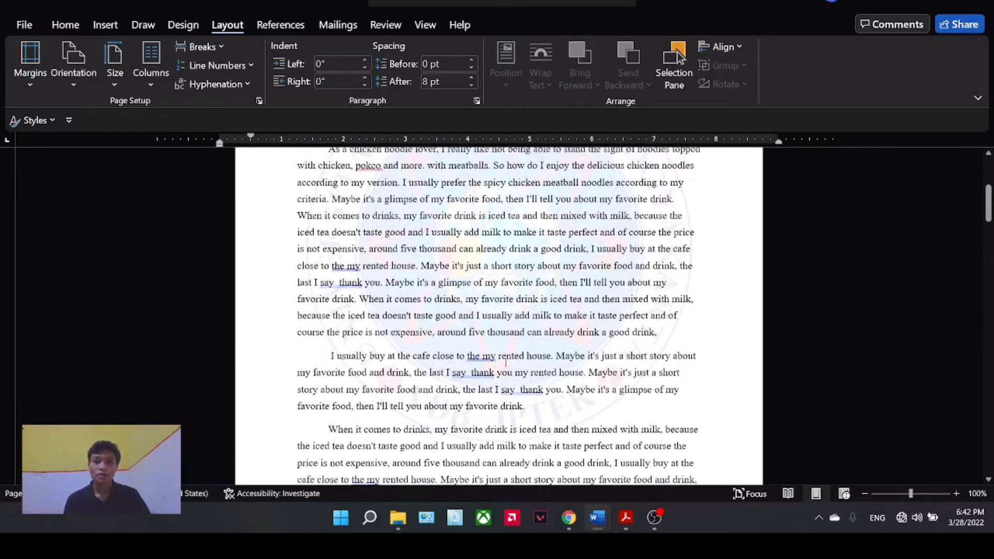
{"action": "scroll", "coordinate": [506, 363], "scroll_direction": "down", "scroll_amount": 11}
{"action": "scroll", "coordinate": [506, 363], "scroll_direction": "up", "scroll_amount": 3}
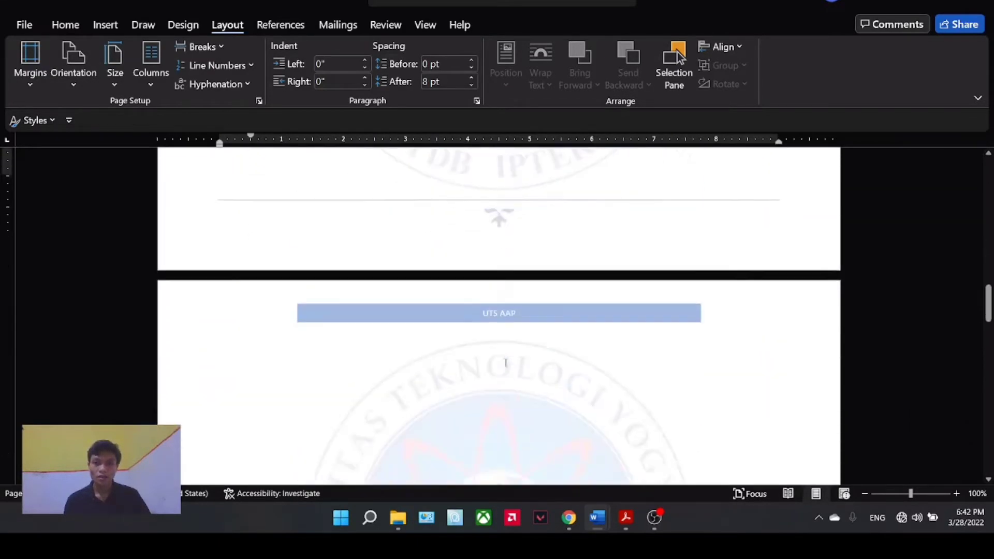
{"action": "scroll", "coordinate": [506, 363], "scroll_direction": "down", "scroll_amount": 4}
{"action": "scroll", "coordinate": [506, 362], "scroll_direction": "up", "scroll_amount": 3}
{"action": "scroll", "coordinate": [506, 362], "scroll_direction": "down", "scroll_amount": 3}
{"action": "scroll", "coordinate": [506, 362], "scroll_direction": "up", "scroll_amount": 3}
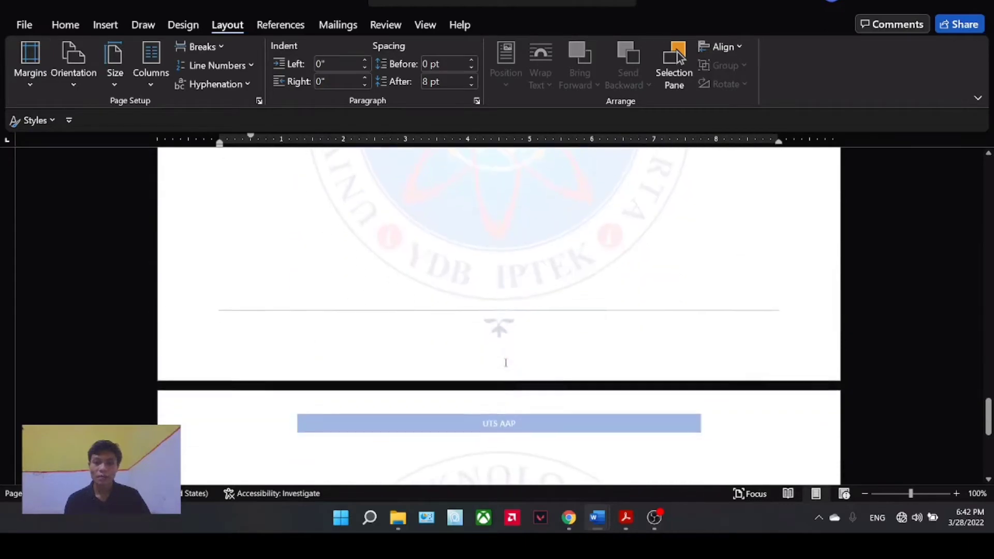
Step: Look through the landscape pages after the section break and go back up to the body text
{"action": "scroll", "coordinate": [506, 362], "scroll_direction": "down", "scroll_amount": 3}
{"action": "scroll", "coordinate": [506, 362], "scroll_direction": "up", "scroll_amount": 4}
{"action": "scroll", "coordinate": [507, 367], "scroll_direction": "down", "scroll_amount": 2}
{"action": "scroll", "coordinate": [508, 367], "scroll_direction": "down", "scroll_amount": 3}
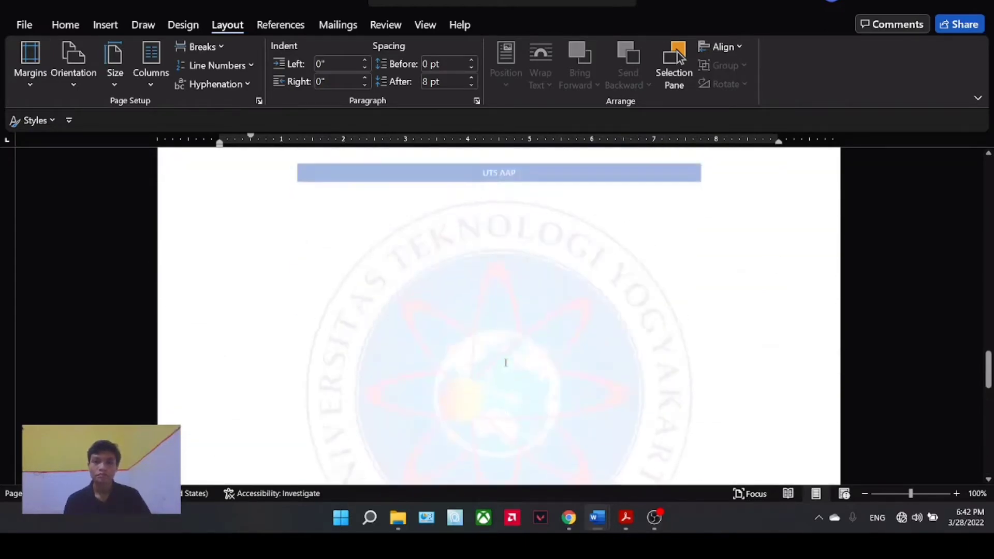
{"action": "scroll", "coordinate": [506, 359], "scroll_direction": "up", "scroll_amount": 12}
Step: Switch to the "SOAL UTS APTI atau AAP 2022" document and read the third task about the last two paragraphs
{"action": "mouse_move", "coordinate": [598, 518]}
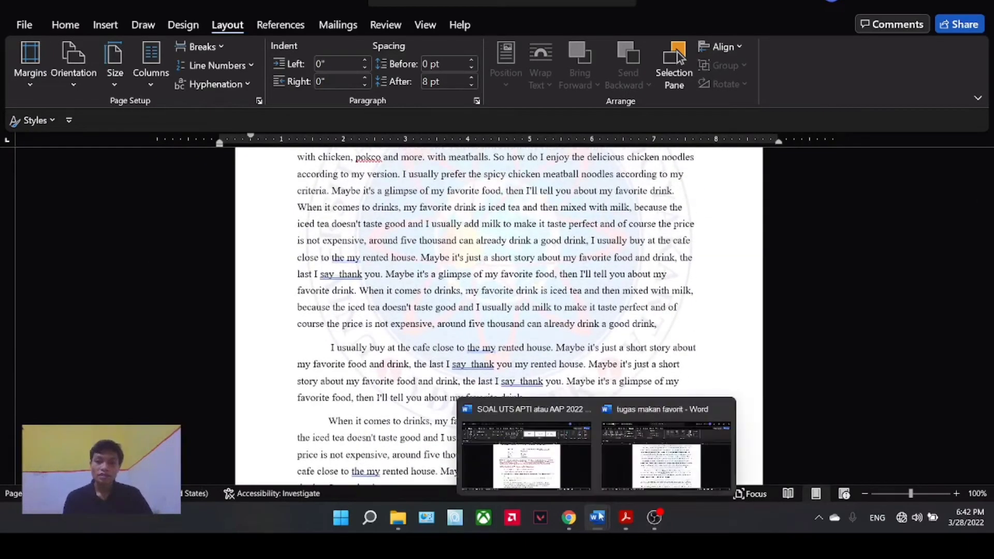
{"action": "left_click", "coordinate": [526, 451]}
{"action": "scroll", "coordinate": [403, 377], "scroll_direction": "down", "scroll_amount": 1}
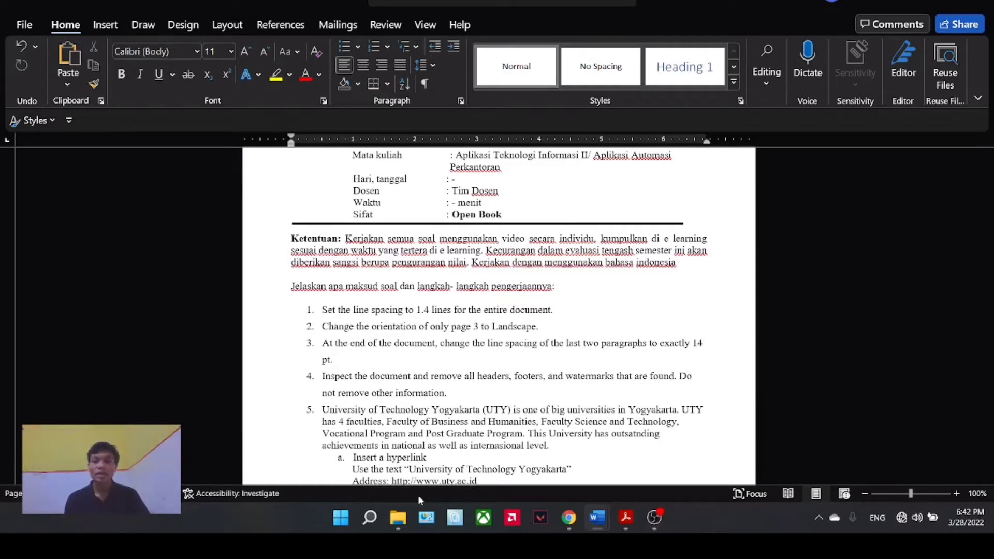
Step: Return to the "tugas makan favorit" document and locate the last two paragraphs of the body text
{"action": "mouse_move", "coordinate": [597, 524]}
{"action": "left_click", "coordinate": [672, 447]}
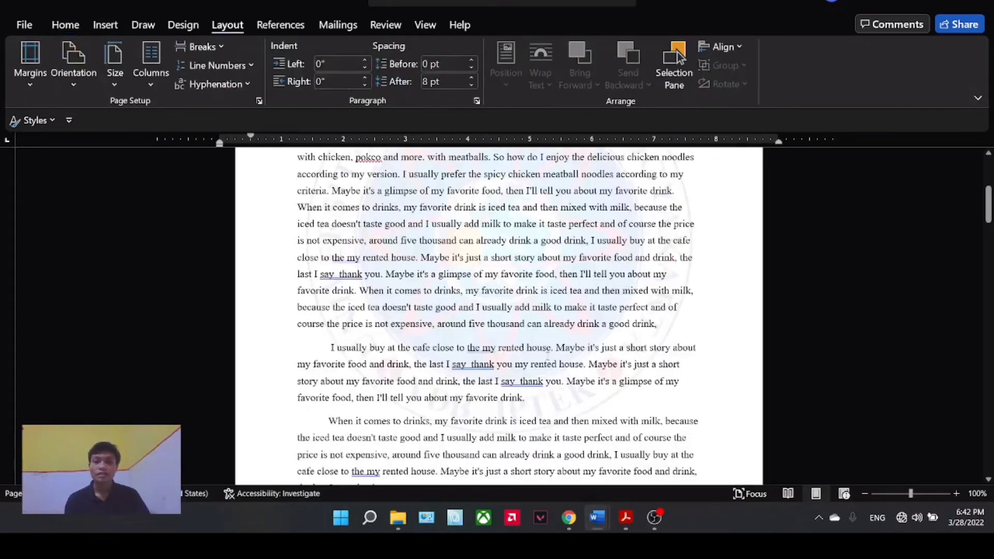
{"action": "scroll", "coordinate": [530, 340], "scroll_direction": "up", "scroll_amount": 3}
{"action": "scroll", "coordinate": [530, 340], "scroll_direction": "down", "scroll_amount": 3}
{"action": "scroll", "coordinate": [530, 340], "scroll_direction": "down", "scroll_amount": 4}
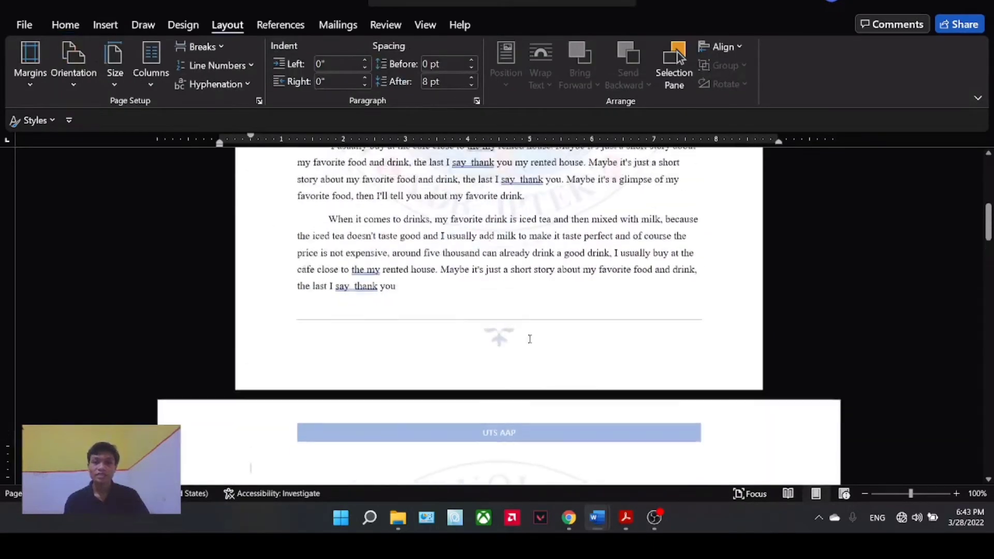
{"action": "scroll", "coordinate": [528, 338], "scroll_direction": "up", "scroll_amount": 1}
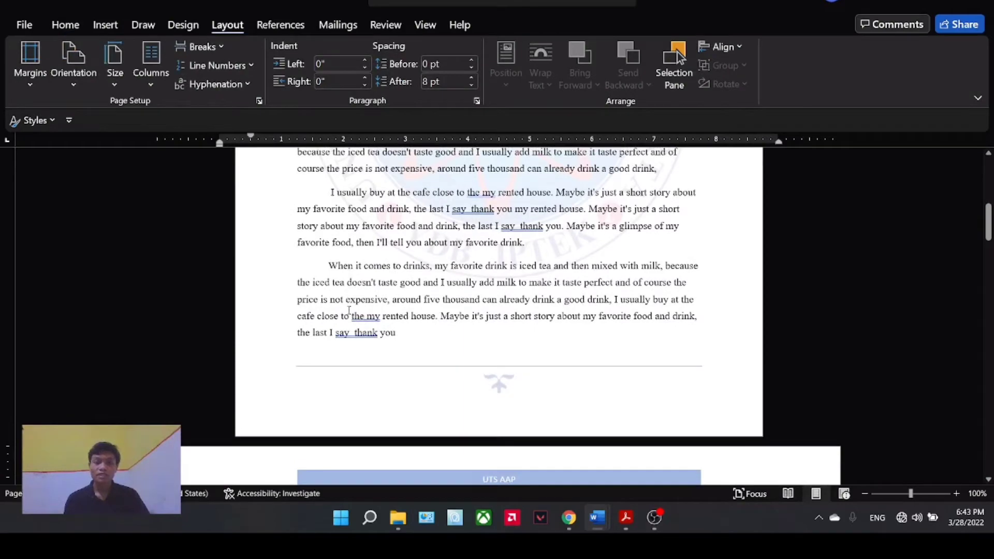
{"action": "scroll", "coordinate": [349, 311], "scroll_direction": "up", "scroll_amount": 1}
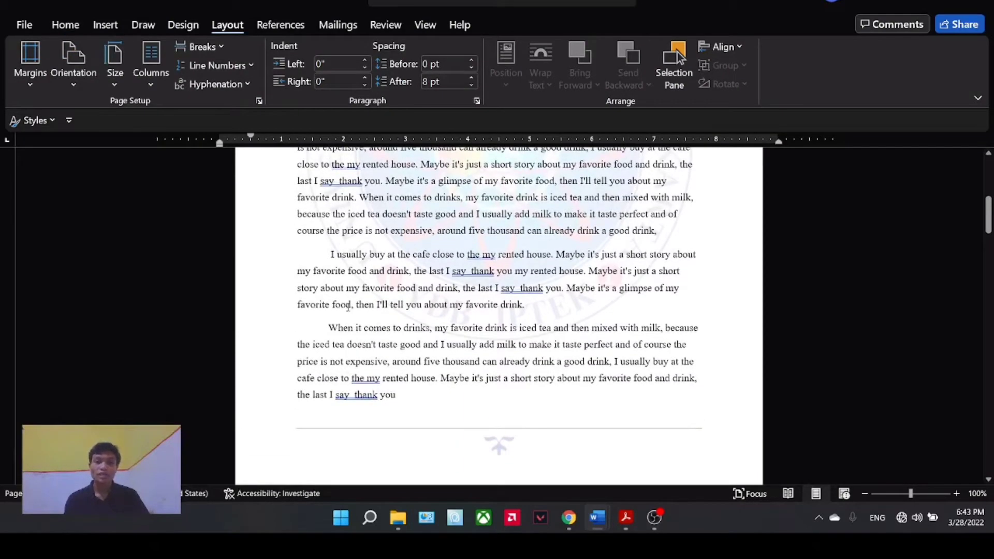
Step: Set the line spacing of the last two body paragraphs, from "I usually buy at the cafe" to "thank you", to Exactly 14 pt
{"action": "left_click_drag", "start_coordinate": [327, 253], "coordinate": [398, 396]}
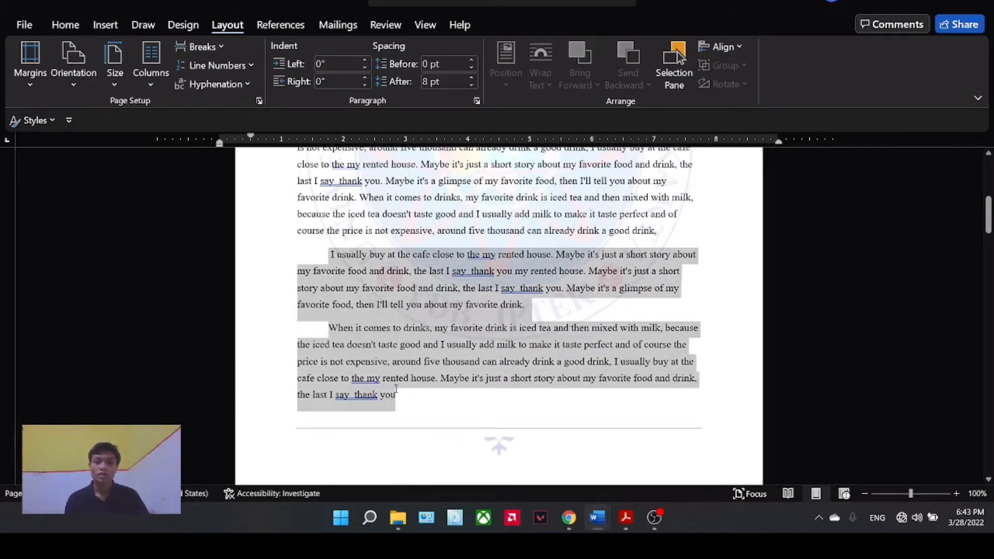
{"action": "left_click", "coordinate": [75, 32]}
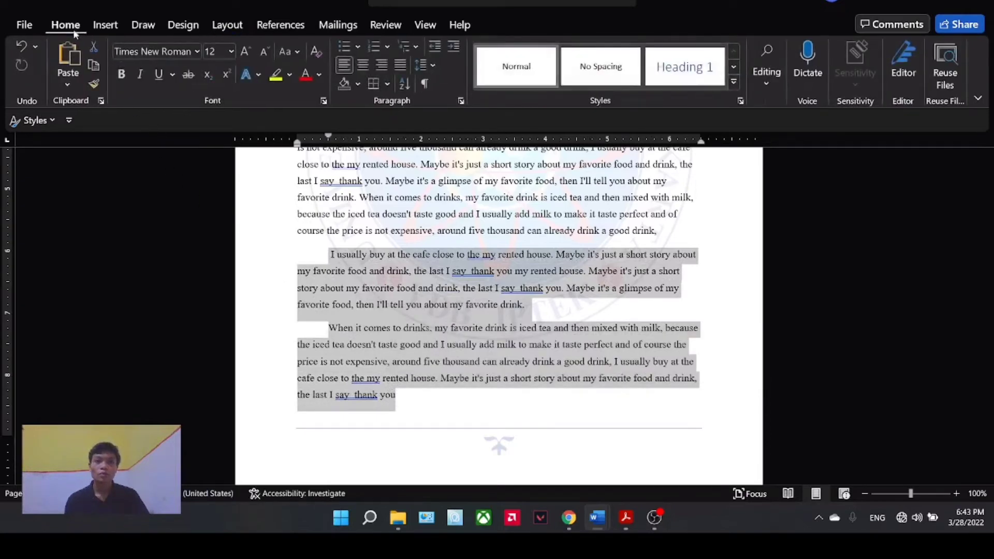
{"action": "left_click", "coordinate": [433, 63]}
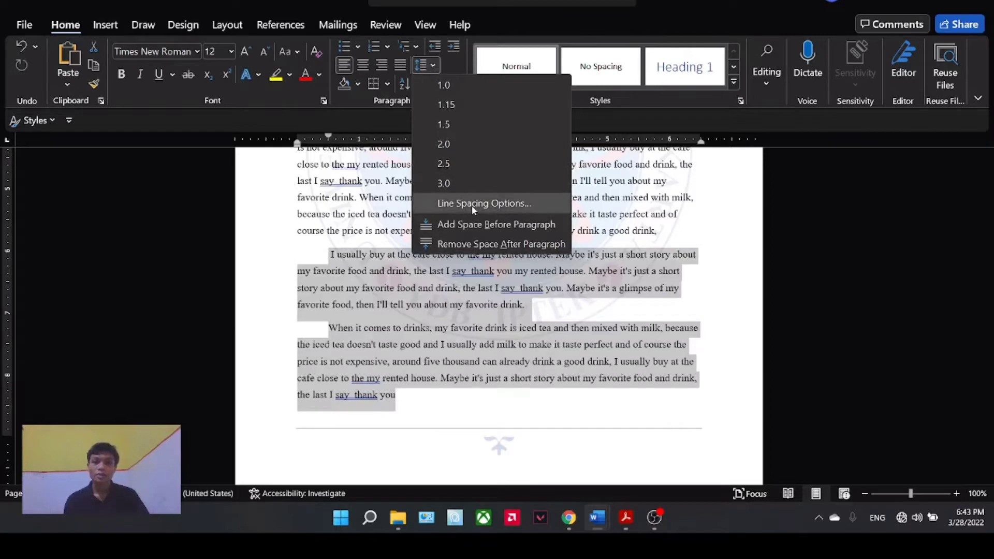
{"action": "left_click", "coordinate": [472, 204]}
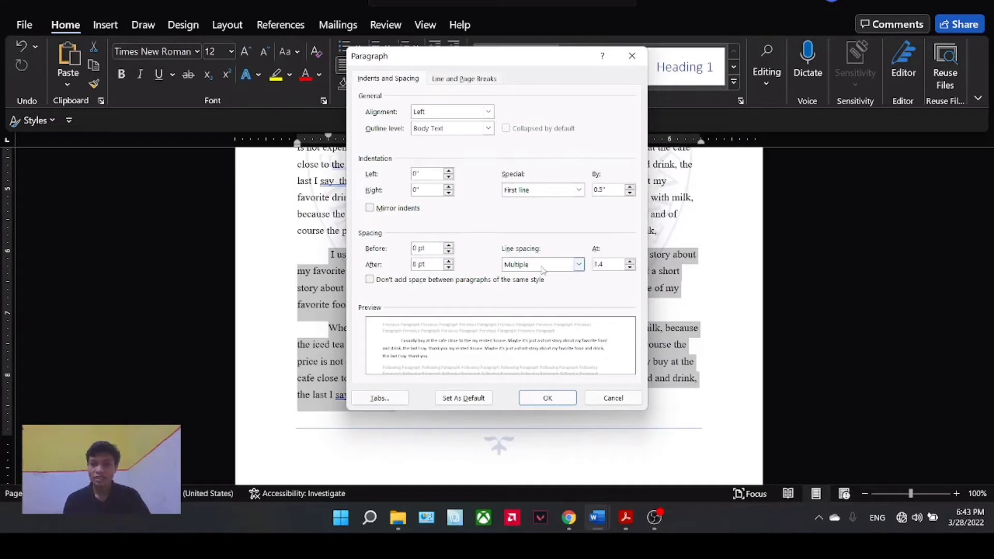
{"action": "left_click", "coordinate": [579, 265]}
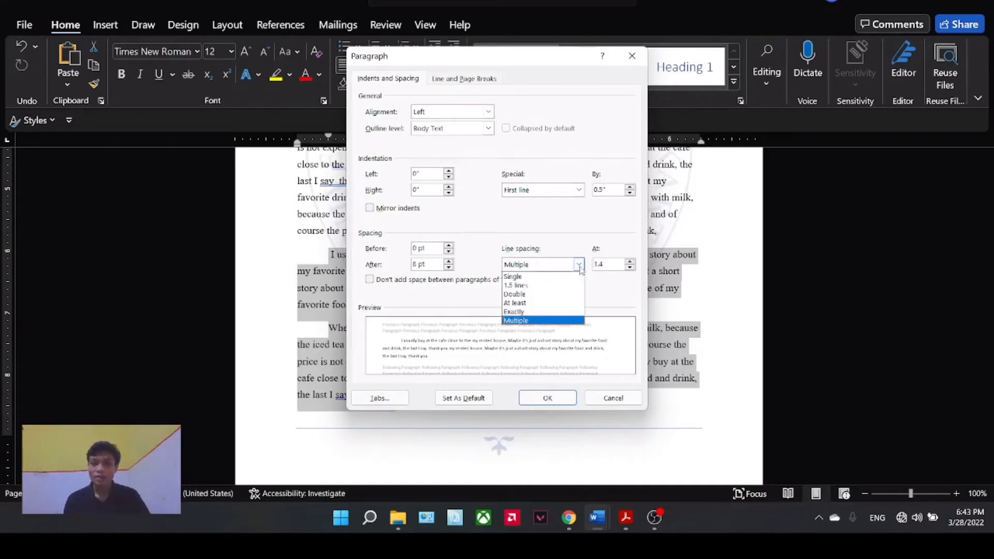
{"action": "left_click", "coordinate": [534, 314]}
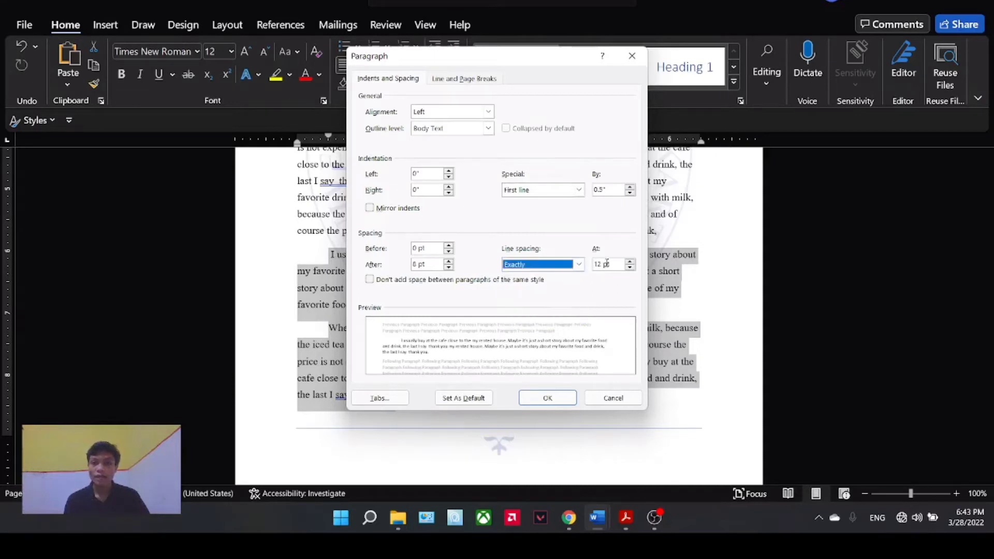
{"action": "left_click_drag", "start_coordinate": [602, 265], "coordinate": [595, 270]}
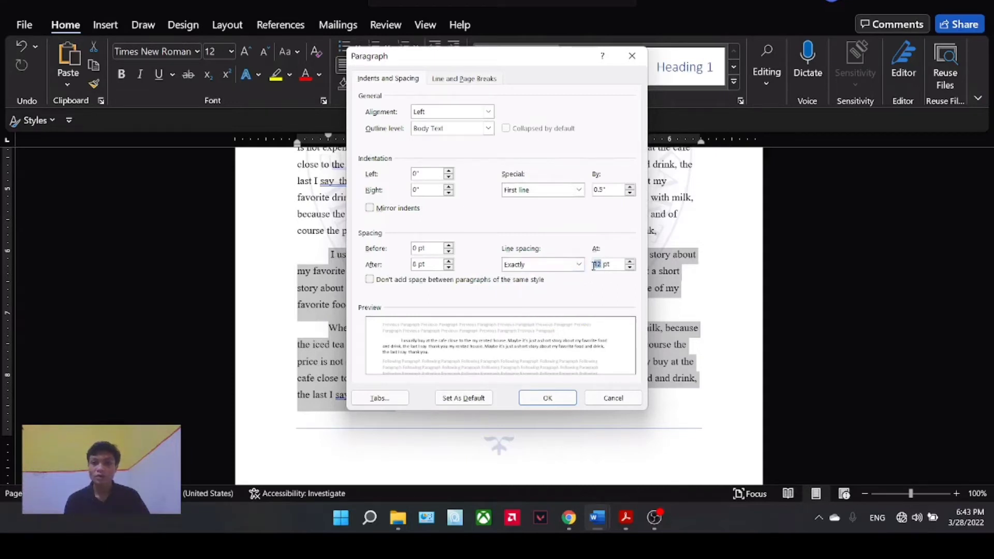
{"action": "type", "text": "1"}
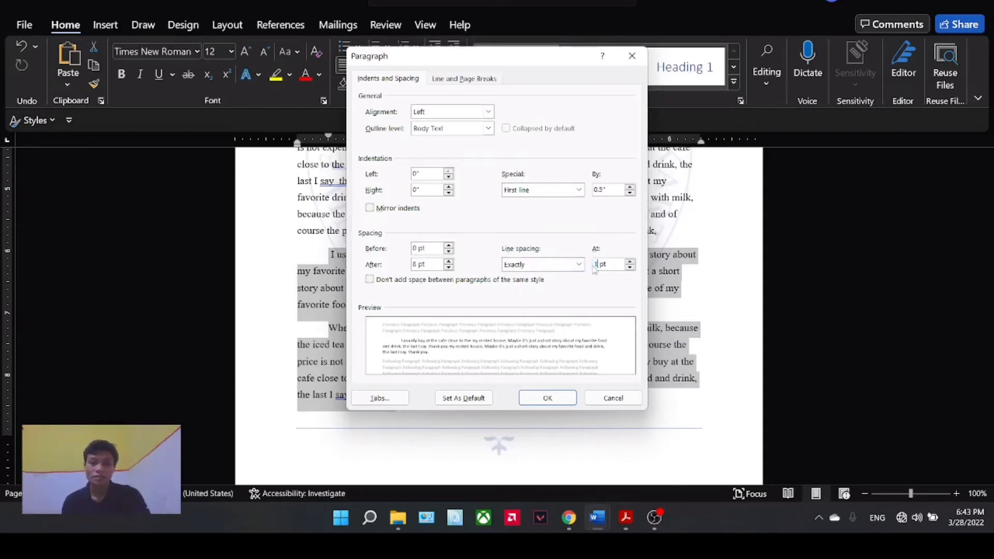